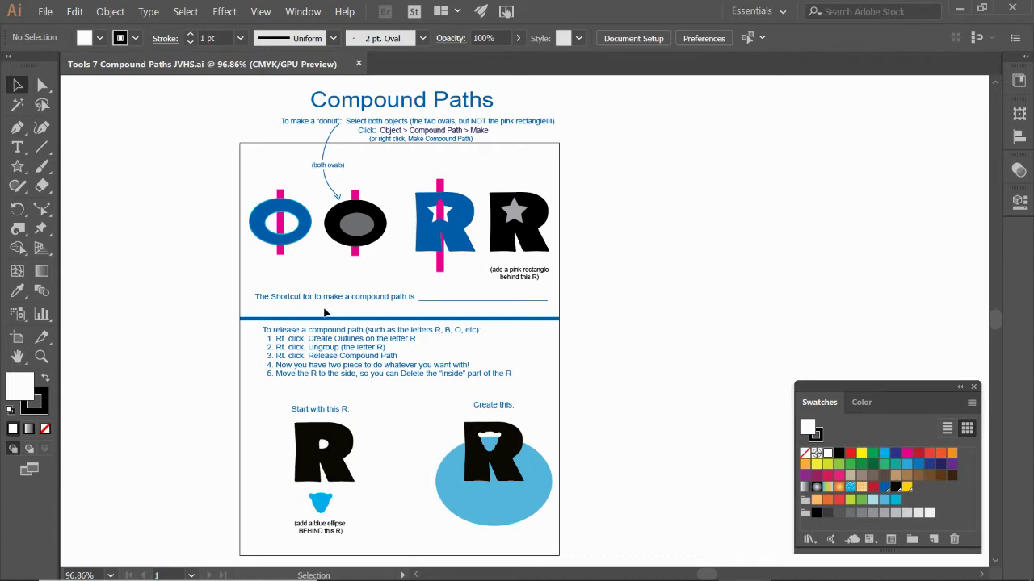
# Step: Zoom in on the top donut and R examples, then return to the Selection tool
pyautogui.press('z')
pyautogui.moveTo(228, 88); pyautogui.dragTo(652, 342)
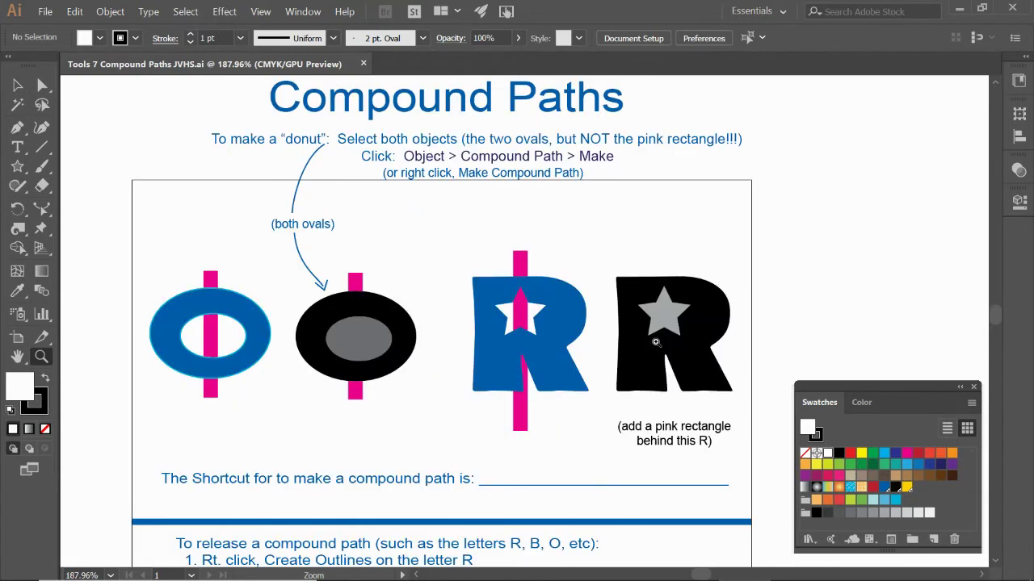
pyautogui.press('v')
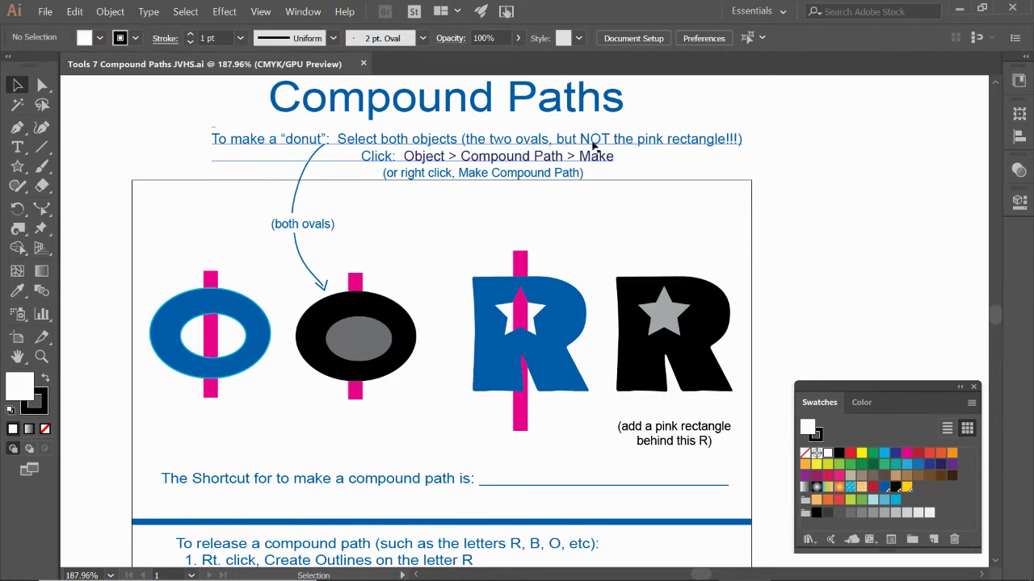
pyautogui.click(426, 163)
pyautogui.click(492, 158)
pyautogui.click(601, 160)
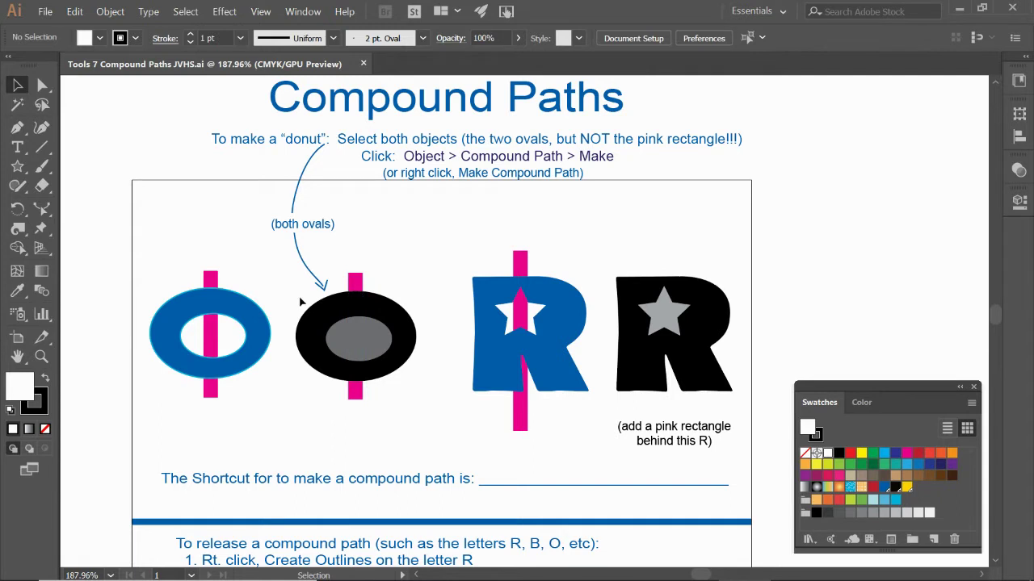
# Step: Make the black oval and grey inner oval a compound path and fill it blue
pyautogui.moveTo(298, 298); pyautogui.dragTo(337, 346)
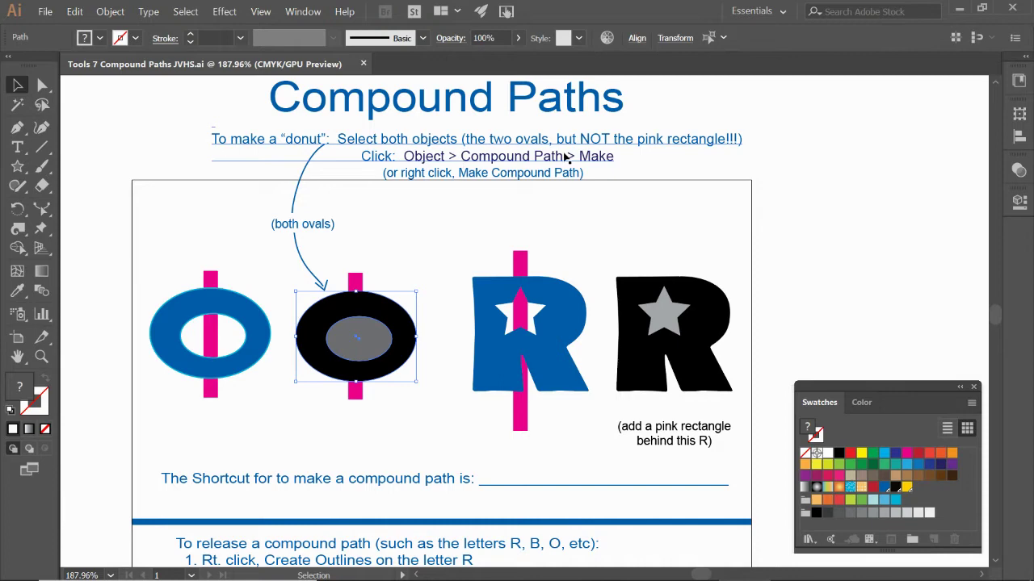
pyautogui.click(110, 11)
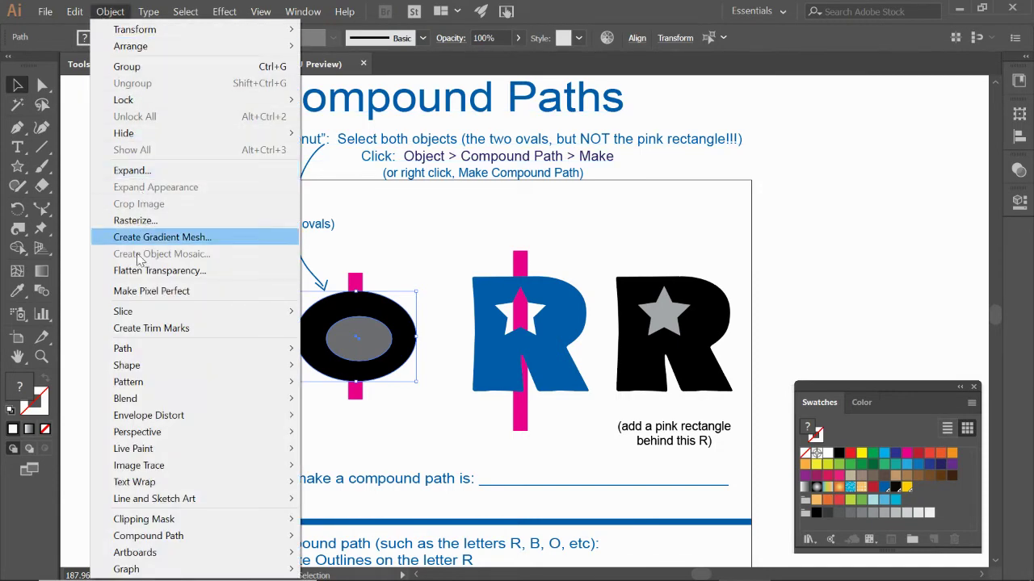
pyautogui.moveTo(134, 414)
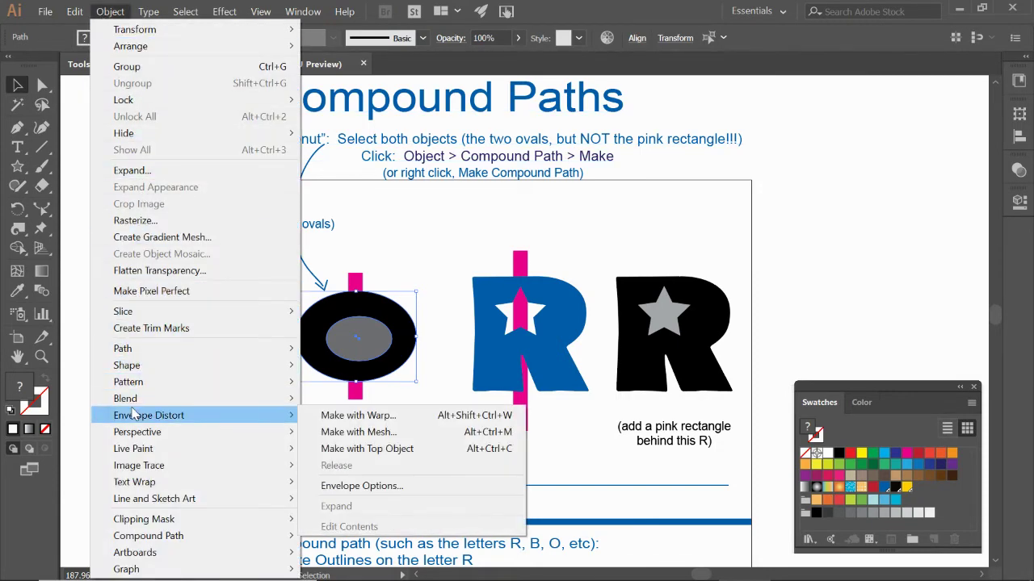
pyautogui.moveTo(142, 537)
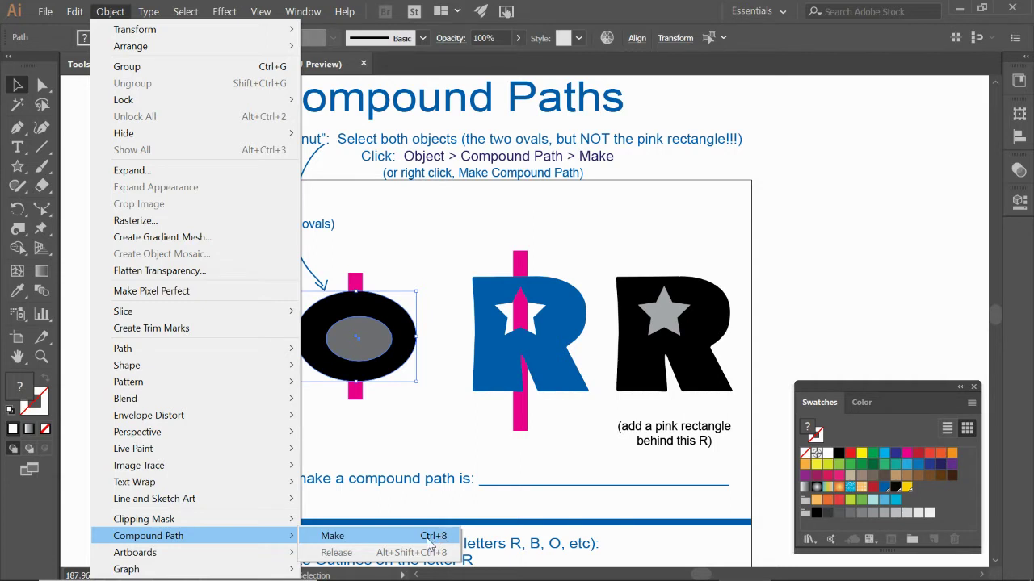
pyautogui.click(334, 538)
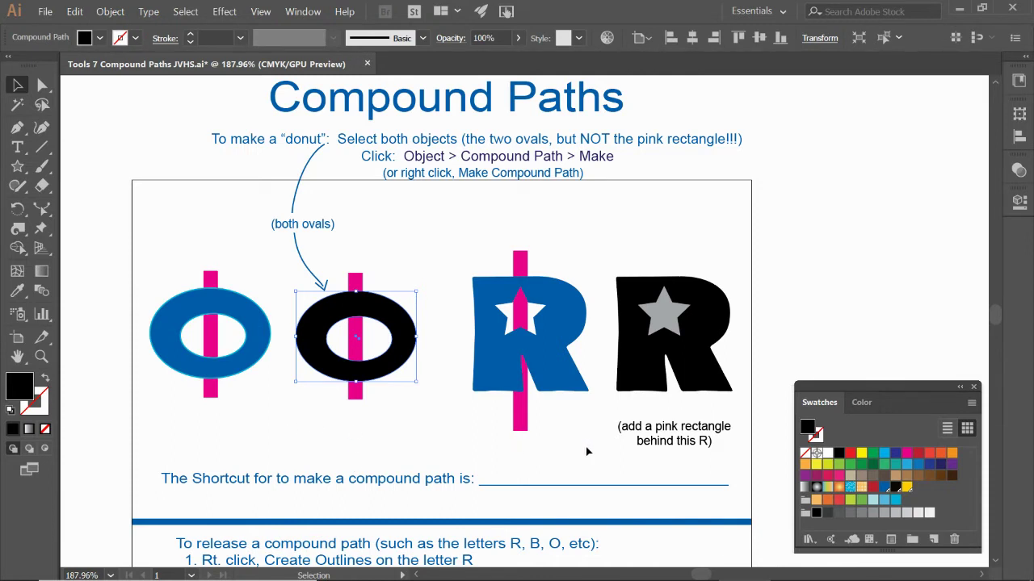
pyautogui.click(918, 464)
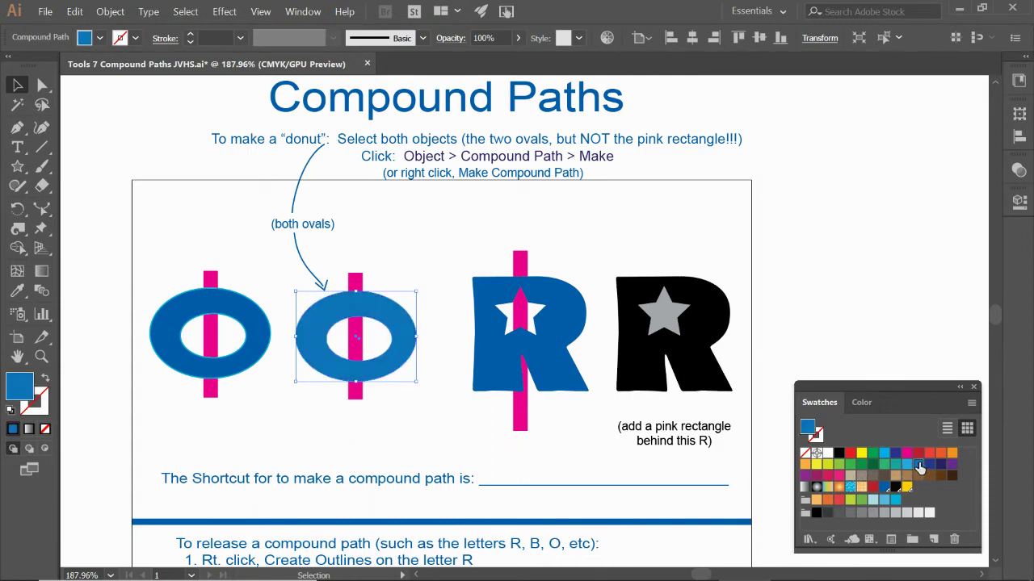
# Step: Nudge the grey star on the R, then combine R and star into a compound path
pyautogui.doubleClick(664, 315)
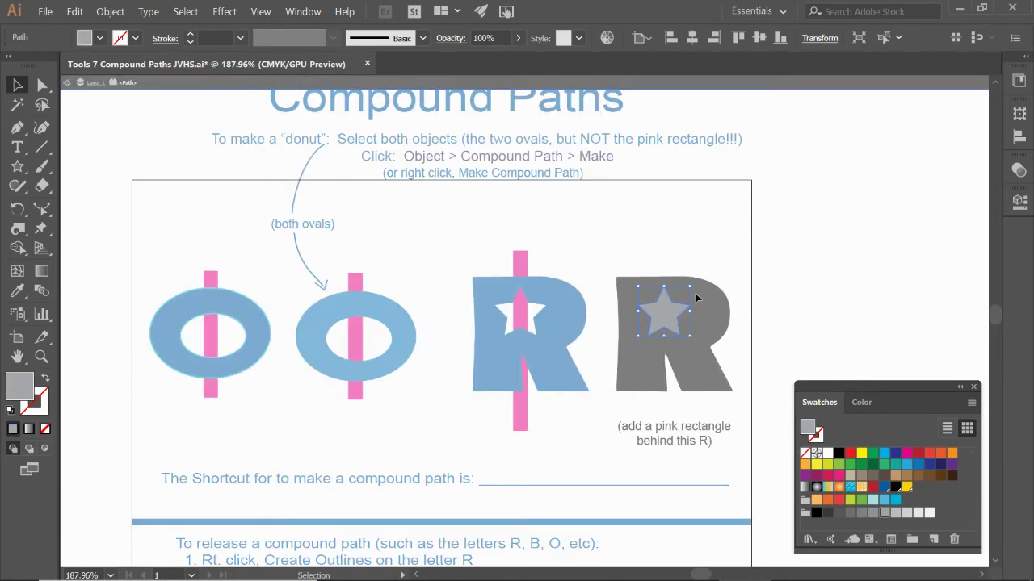
pyautogui.doubleClick(787, 295)
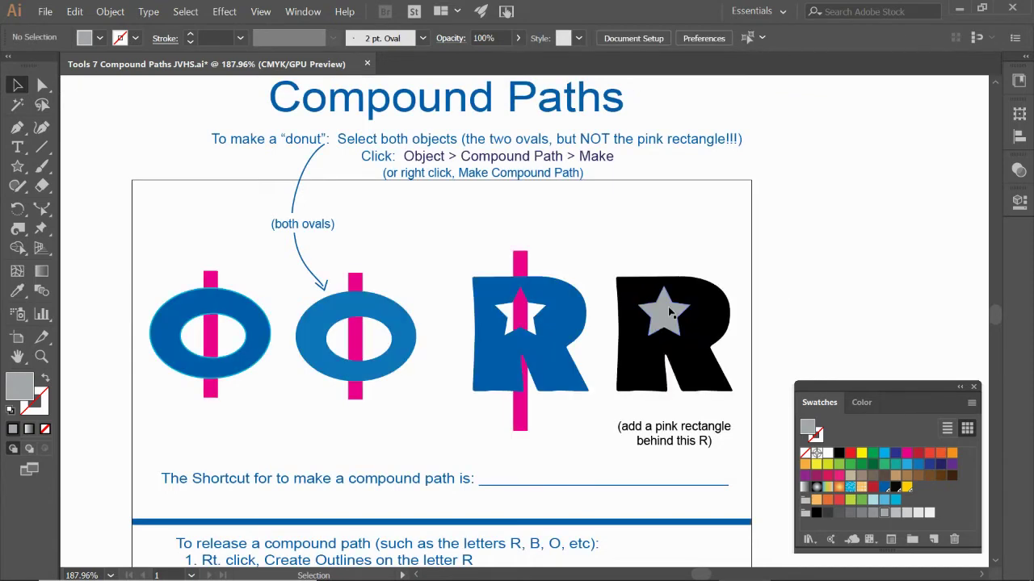
pyautogui.moveTo(668, 308)
pyautogui.mouseDown()
pyautogui.moveTo(725, 283)
pyautogui.moveTo(669, 321)
pyautogui.mouseUp()
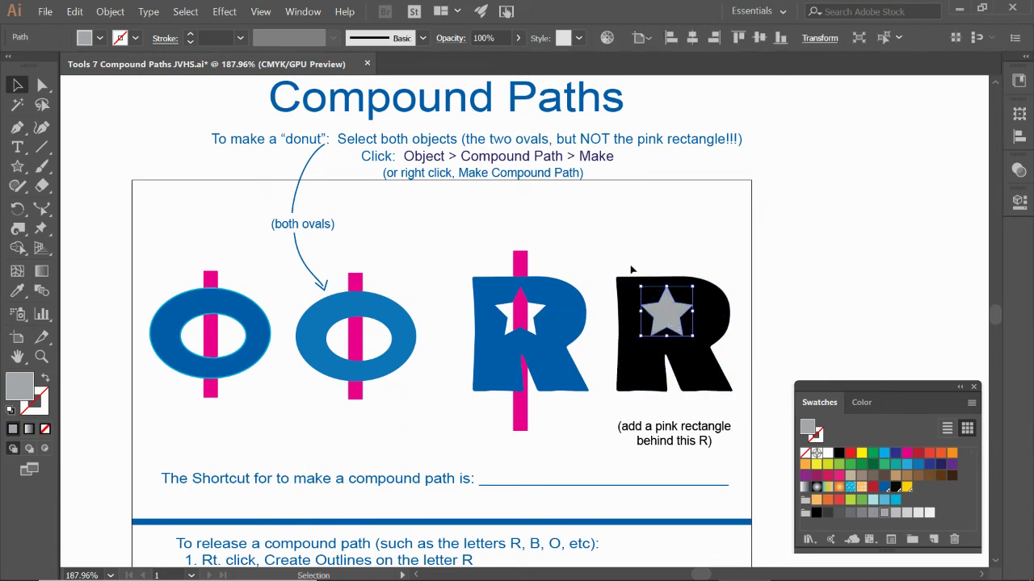
pyautogui.moveTo(632, 270); pyautogui.dragTo(666, 324)
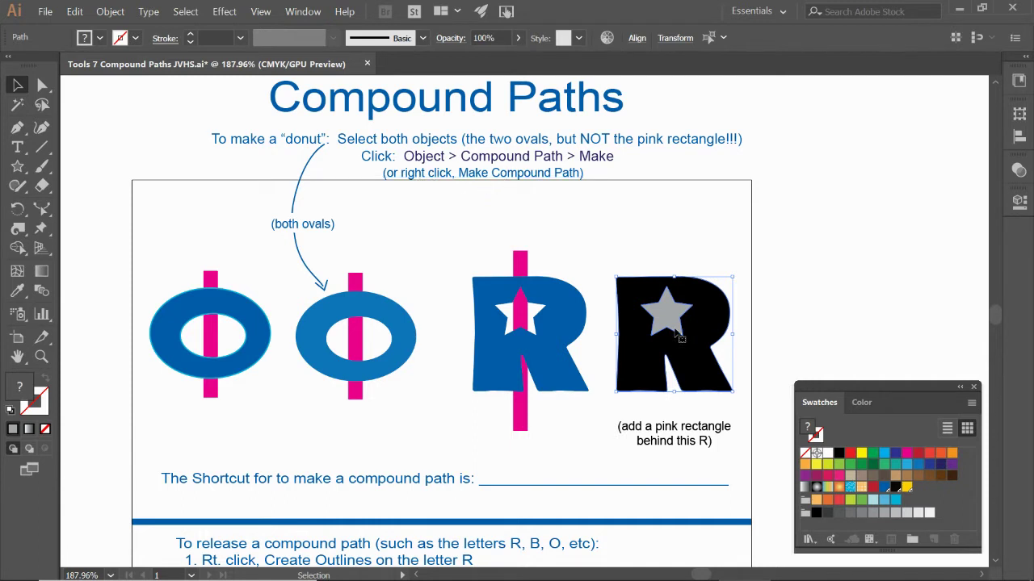
pyautogui.rightClick(677, 332)
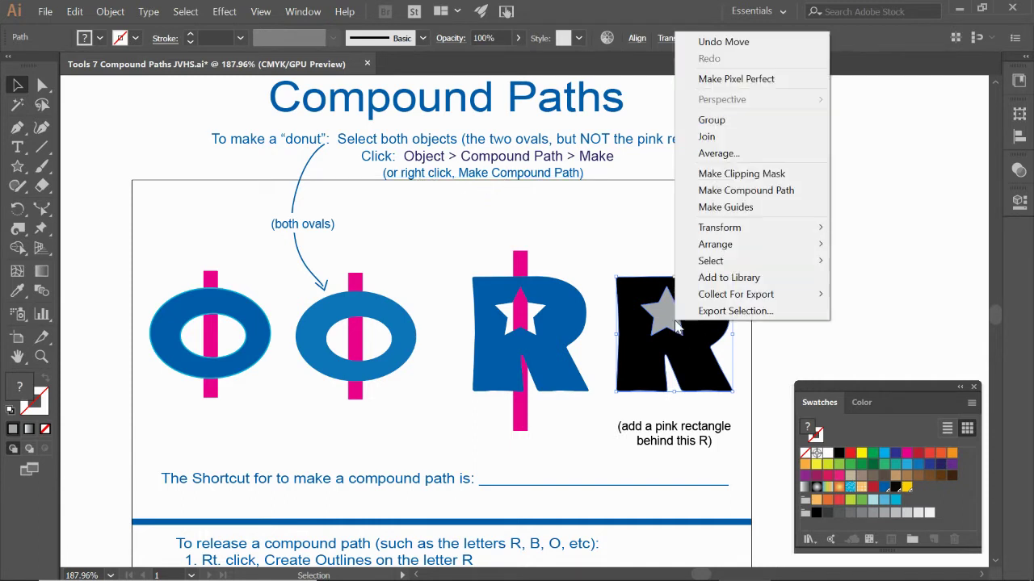
pyautogui.click(714, 191)
pyautogui.click(779, 272)
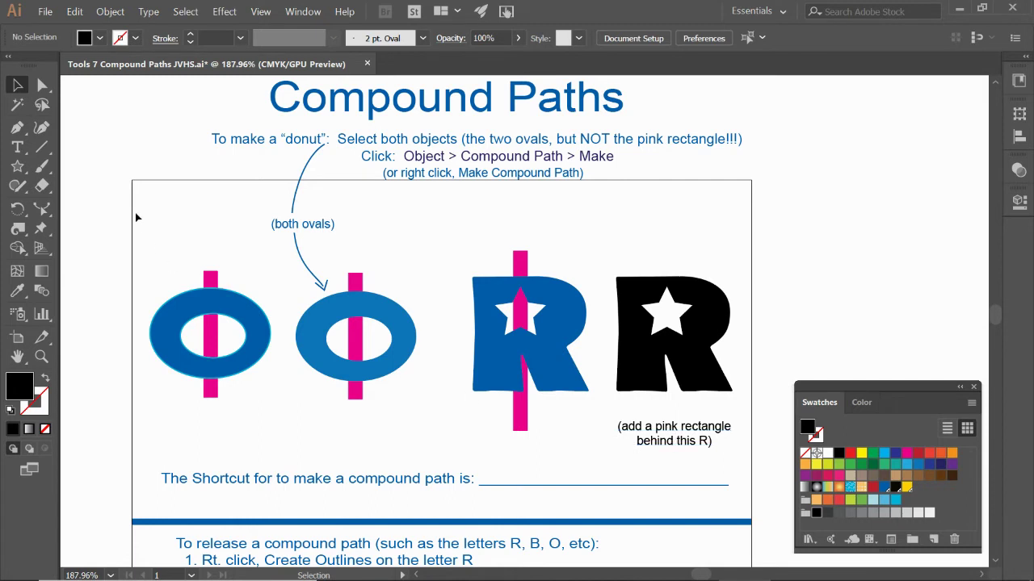
# Step: Draw a tall narrow rectangle down over the black R and fill it pink
pyautogui.click(18, 166)
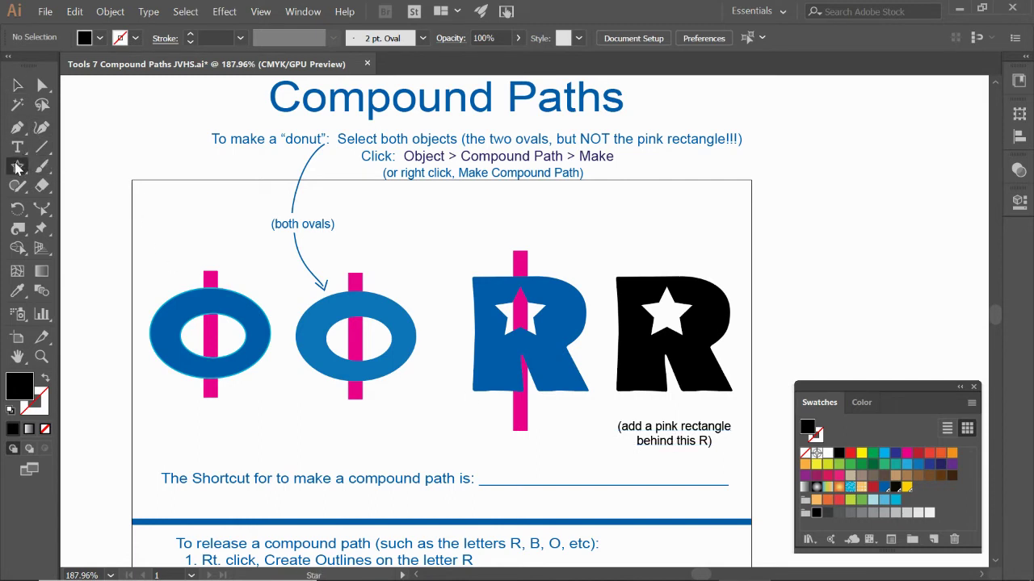
pyautogui.click(95, 166)
pyautogui.moveTo(653, 247)
pyautogui.mouseDown()
pyautogui.moveTo(678, 333)
pyautogui.moveTo(677, 417)
pyautogui.mouseUp()
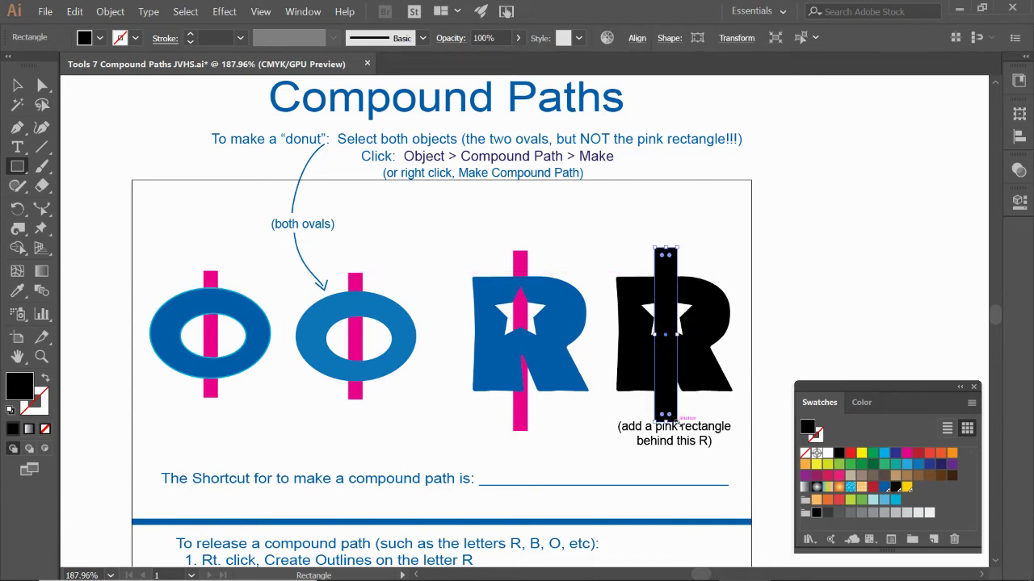
pyautogui.click(905, 454)
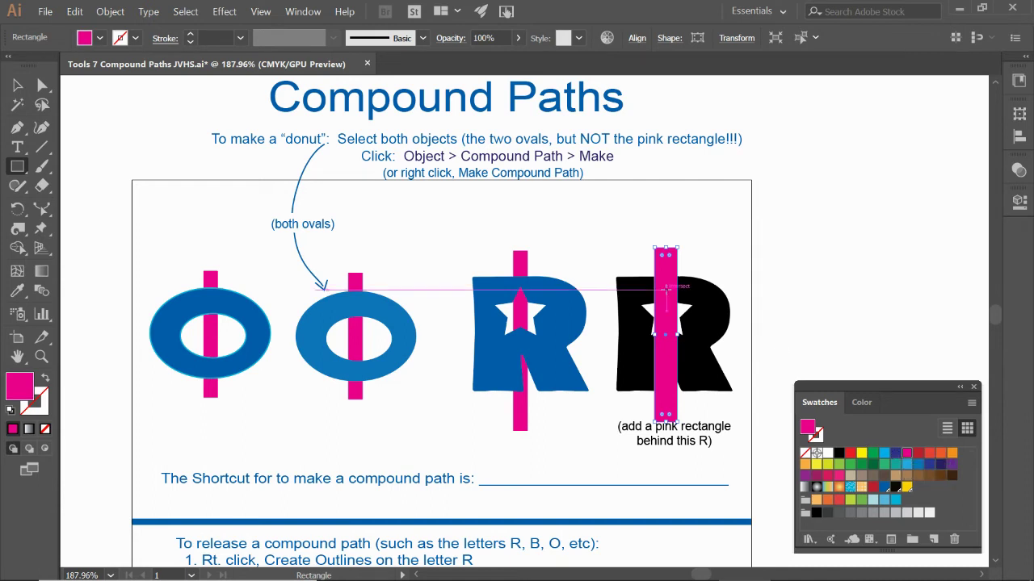
# Step: Send the pink bar to the back behind the R and nudge the R slightly right
pyautogui.press('v')
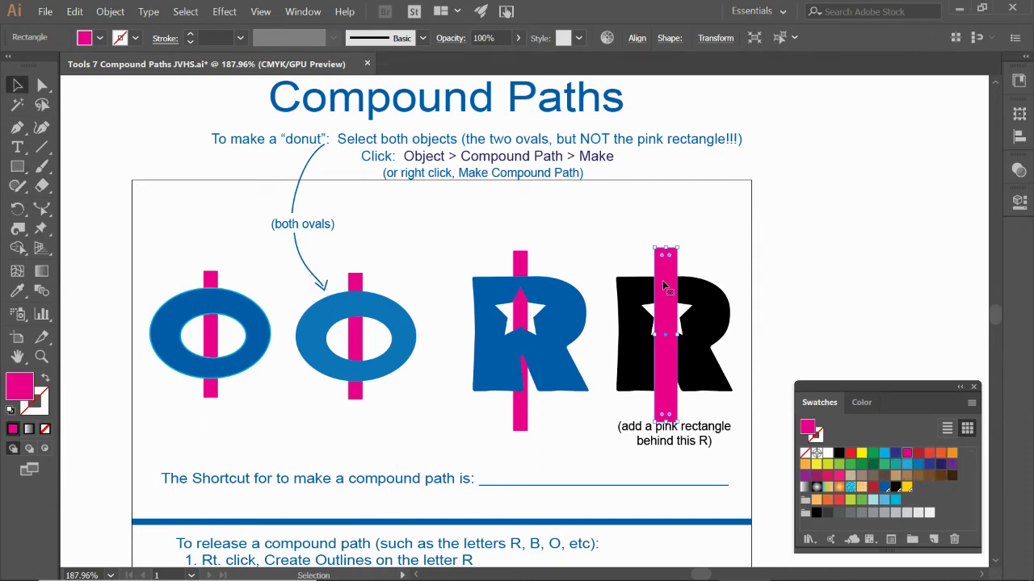
pyautogui.rightClick(664, 277)
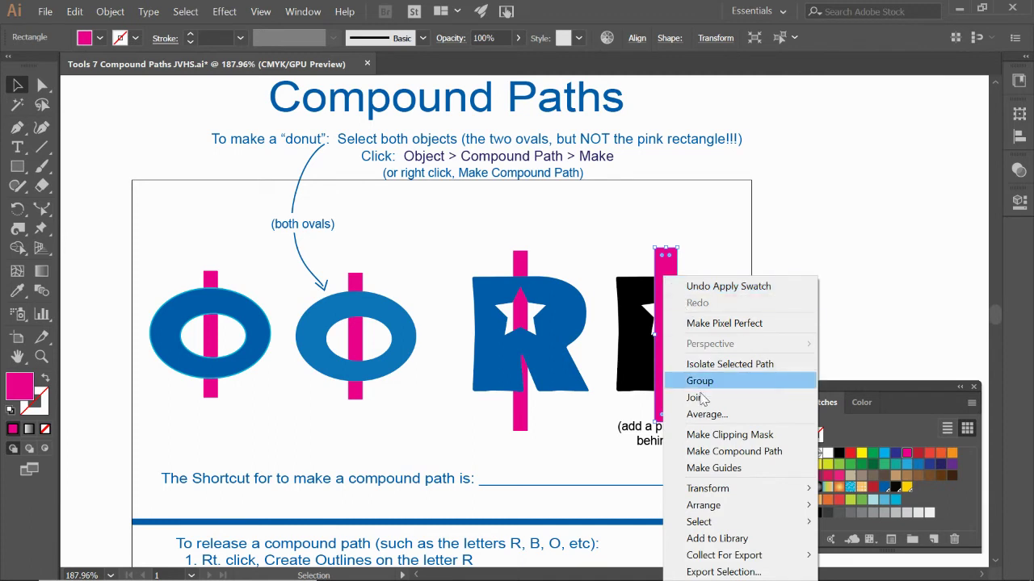
pyautogui.moveTo(705, 509)
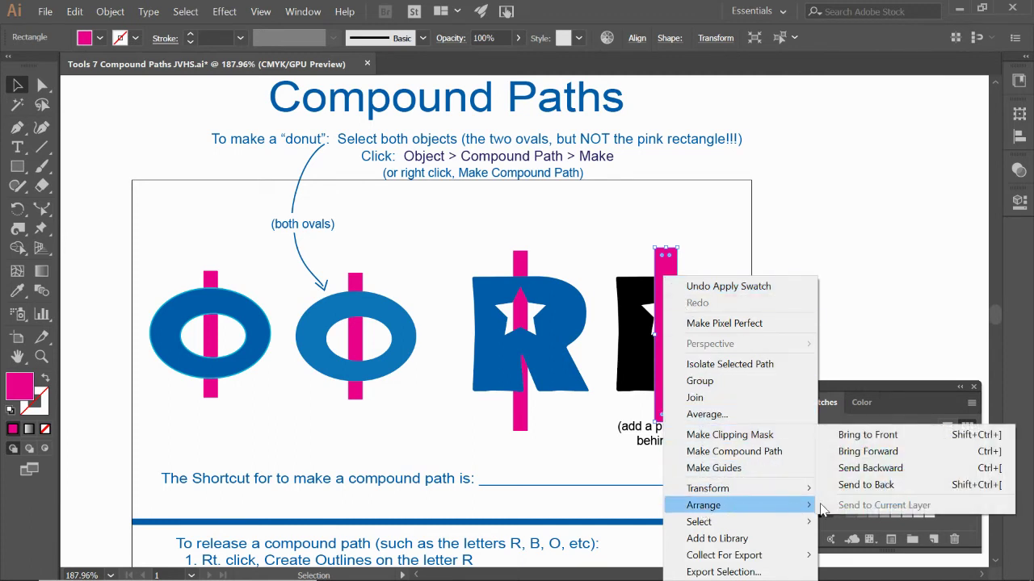
pyautogui.click(851, 488)
pyautogui.click(808, 349)
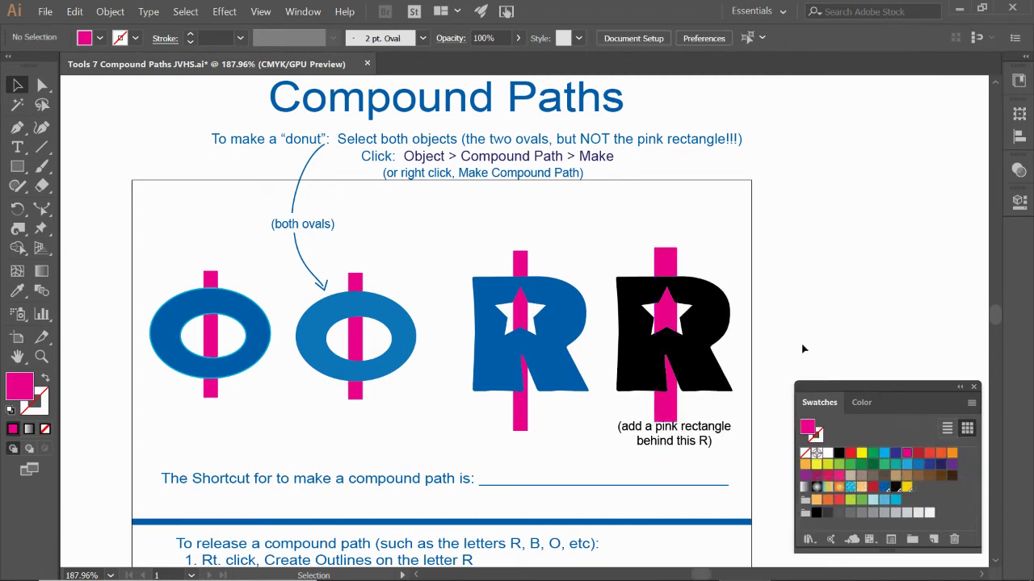
pyautogui.moveTo(707, 370); pyautogui.dragTo(717, 370)
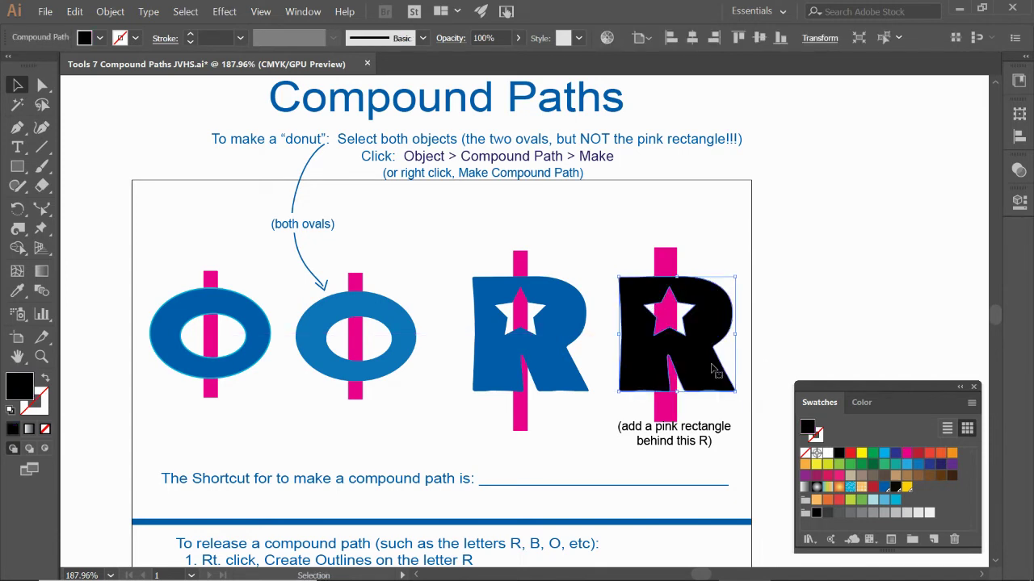
pyautogui.scroll(-3, 219, 445)
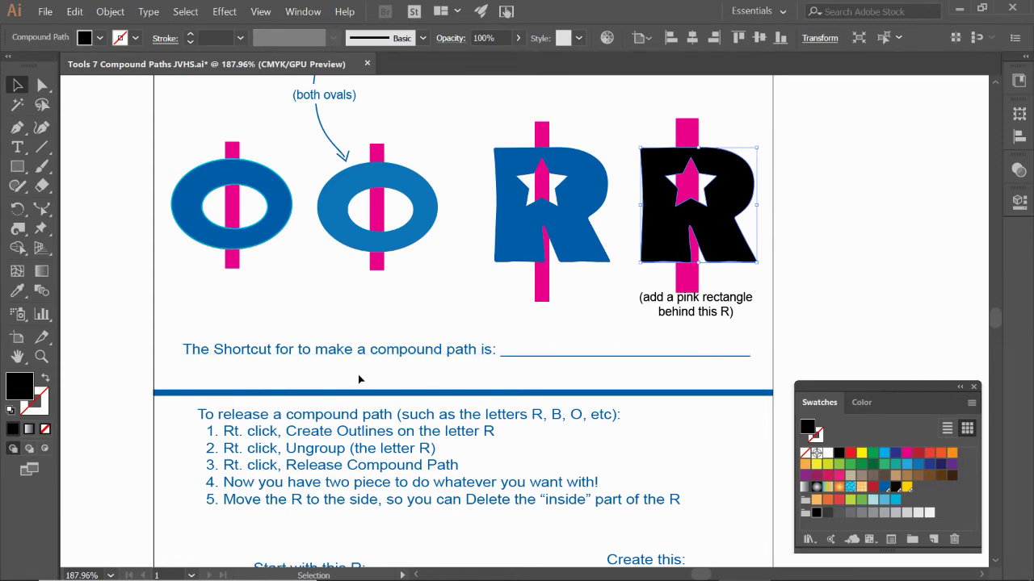
pyautogui.scroll(-5, 362, 220)
# Step: Convert the left 'Start with this R' letter into outlines
pyautogui.moveTo(363, 221); pyautogui.dragTo(360, 204)
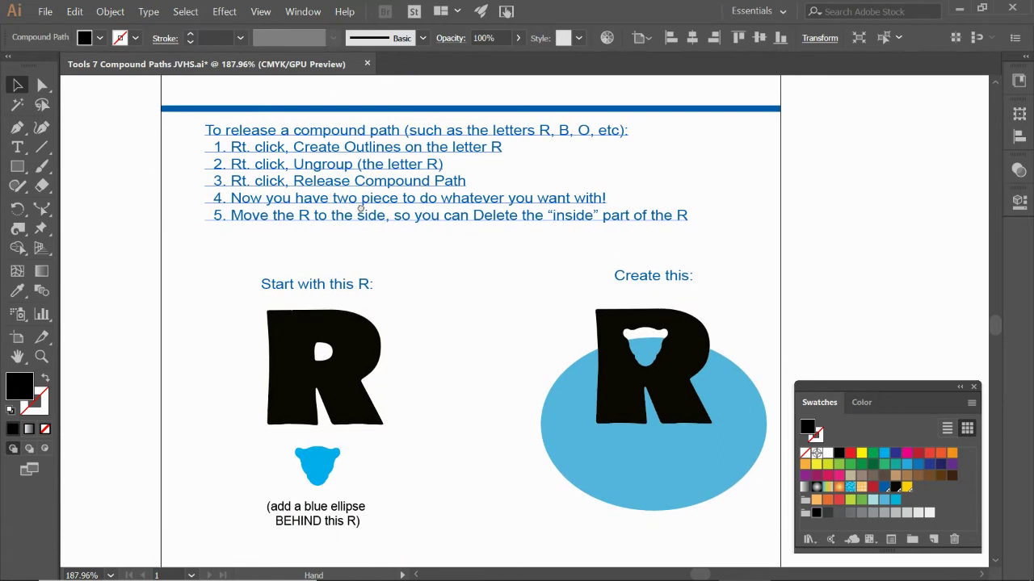
pyautogui.click(293, 380)
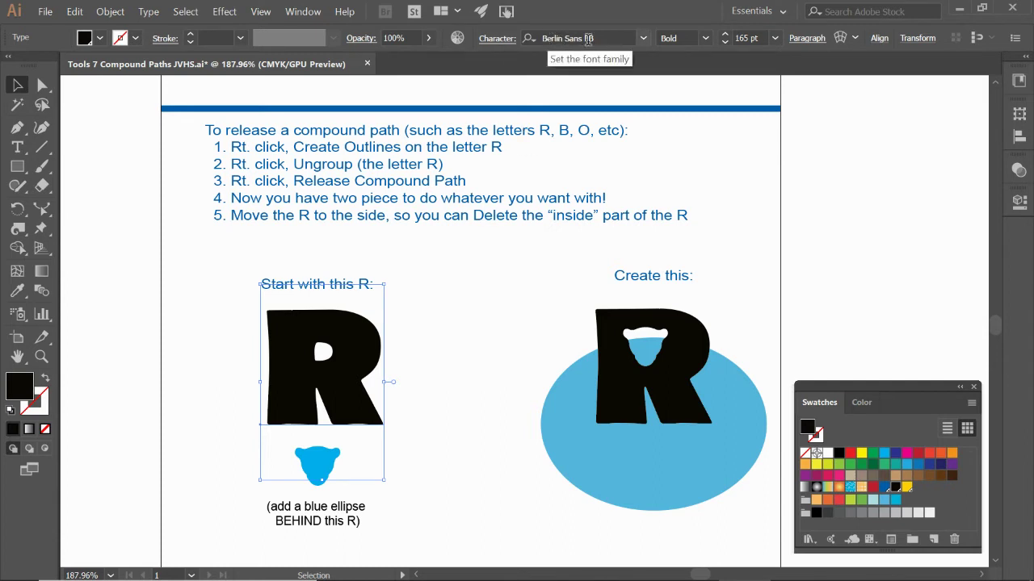
pyautogui.click(153, 273)
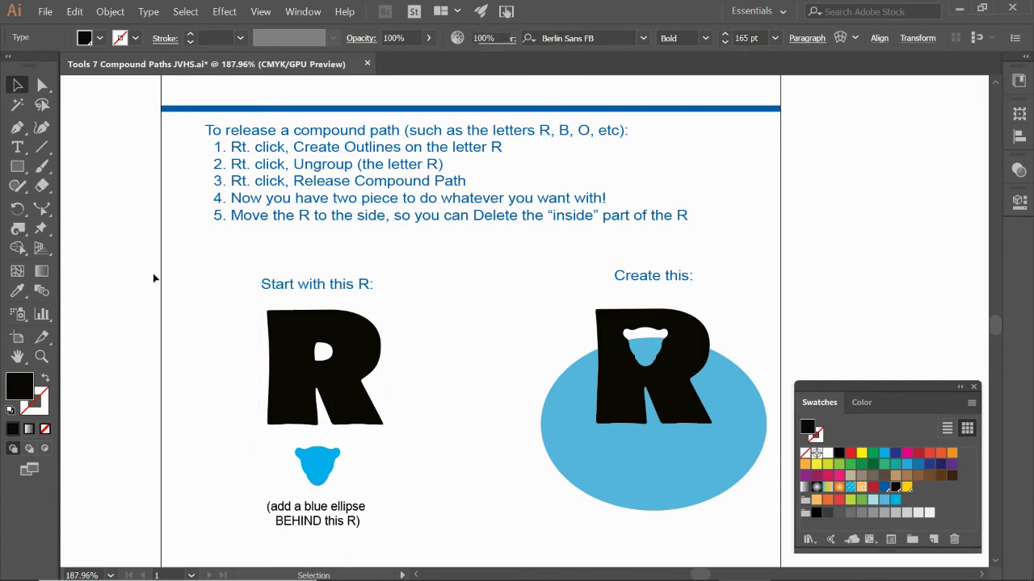
pyautogui.click(303, 349)
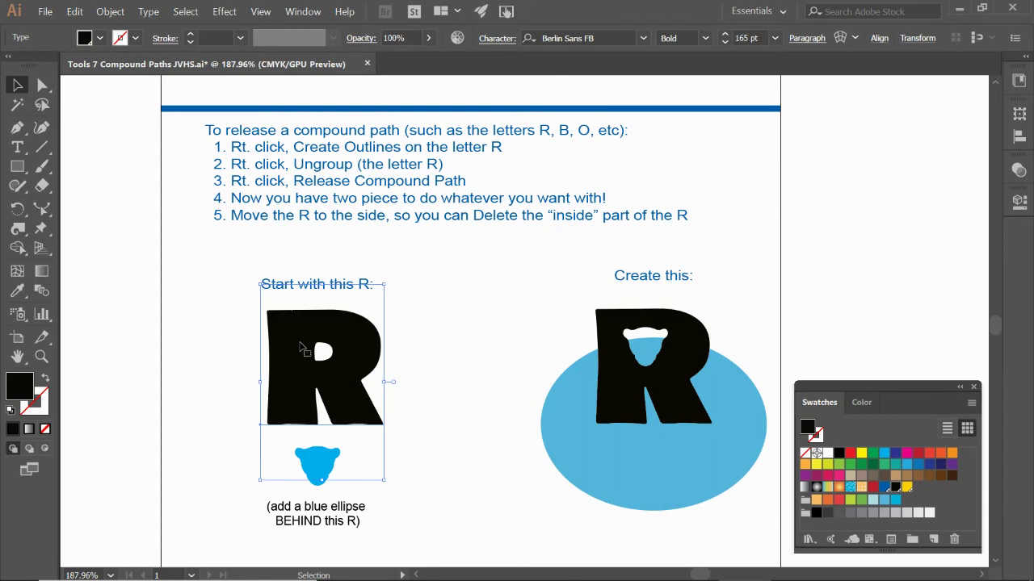
pyautogui.rightClick(302, 348)
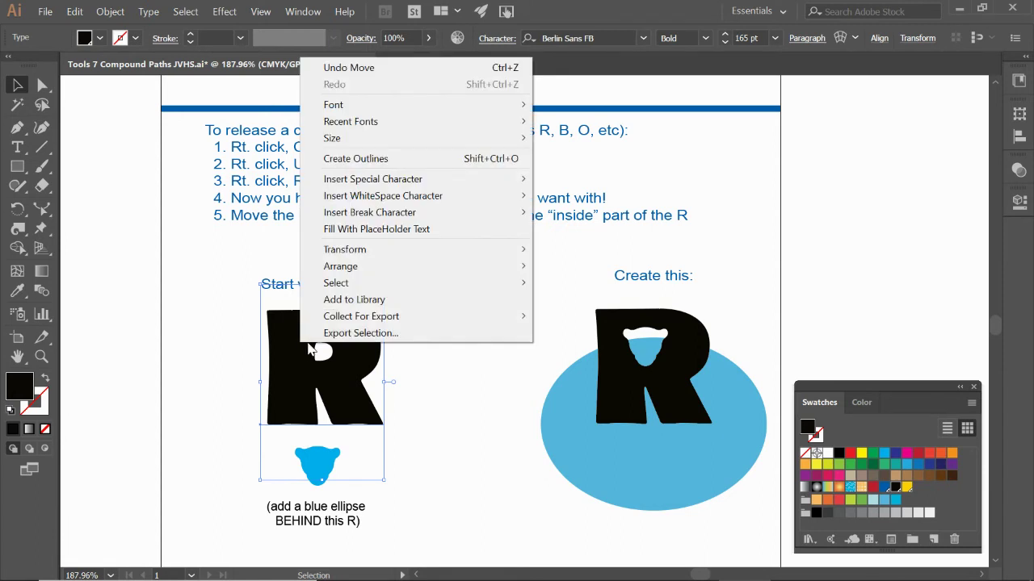
pyautogui.click(336, 161)
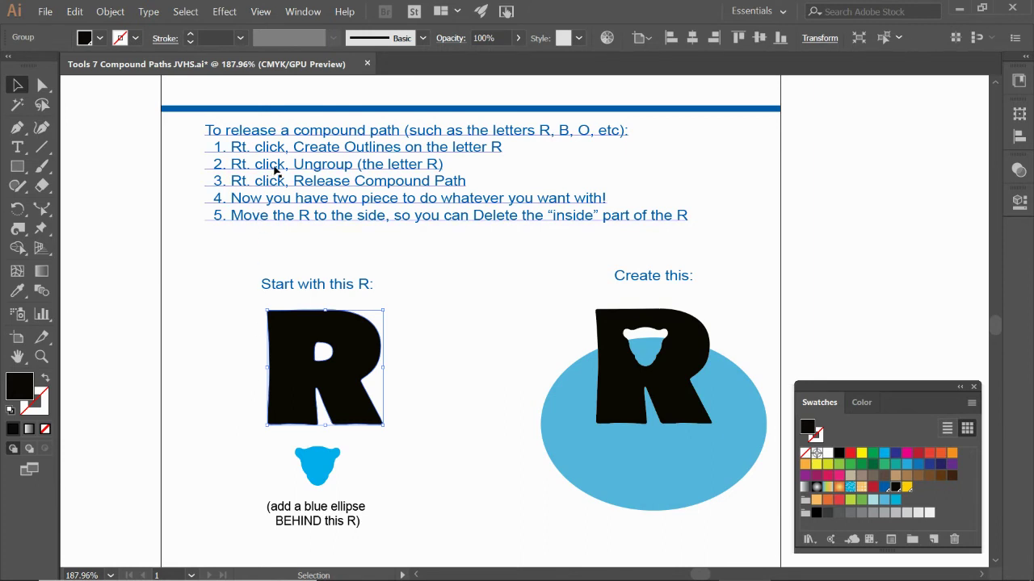
# Step: Ungroup the outlined R, release its compound path, and select the inner counter
pyautogui.rightClick(294, 348)
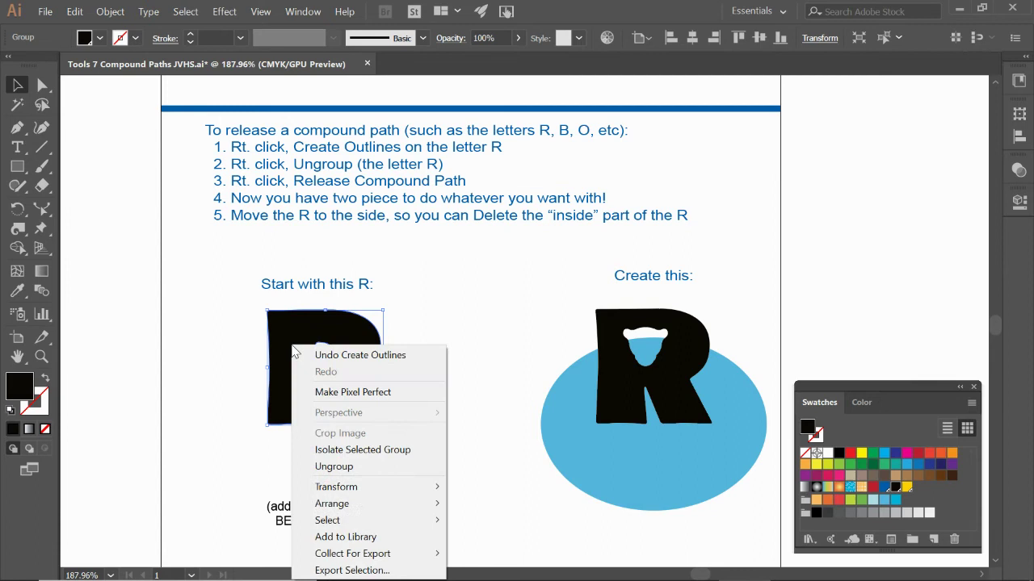
pyautogui.click(327, 471)
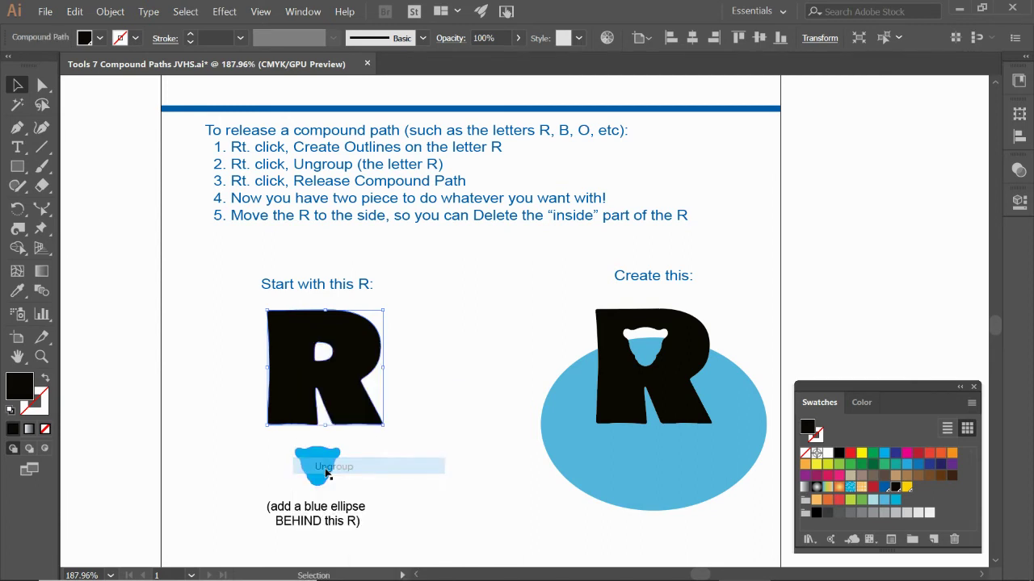
pyautogui.click(182, 378)
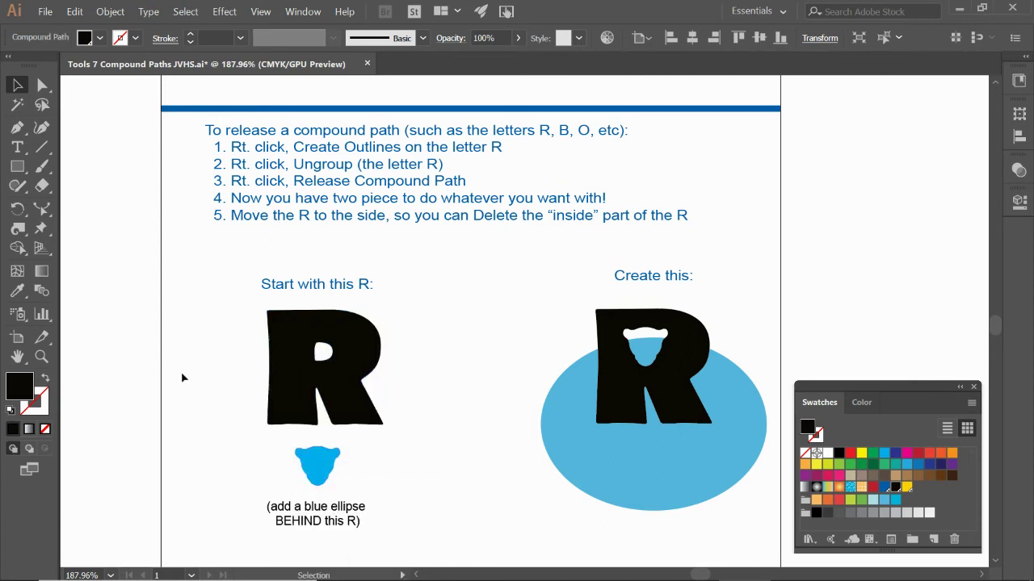
pyautogui.click(276, 379)
pyautogui.rightClick(279, 353)
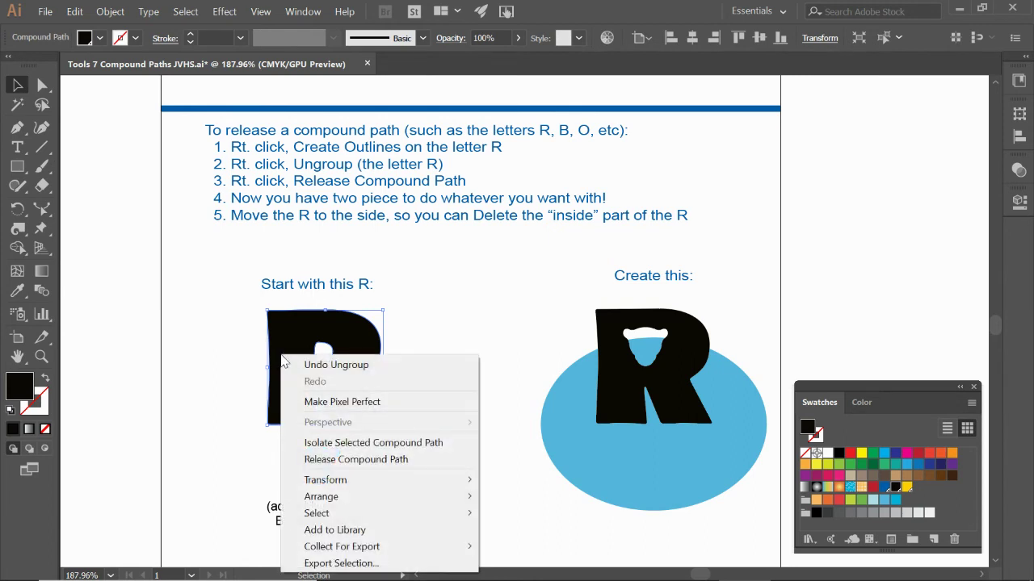
pyautogui.click(332, 459)
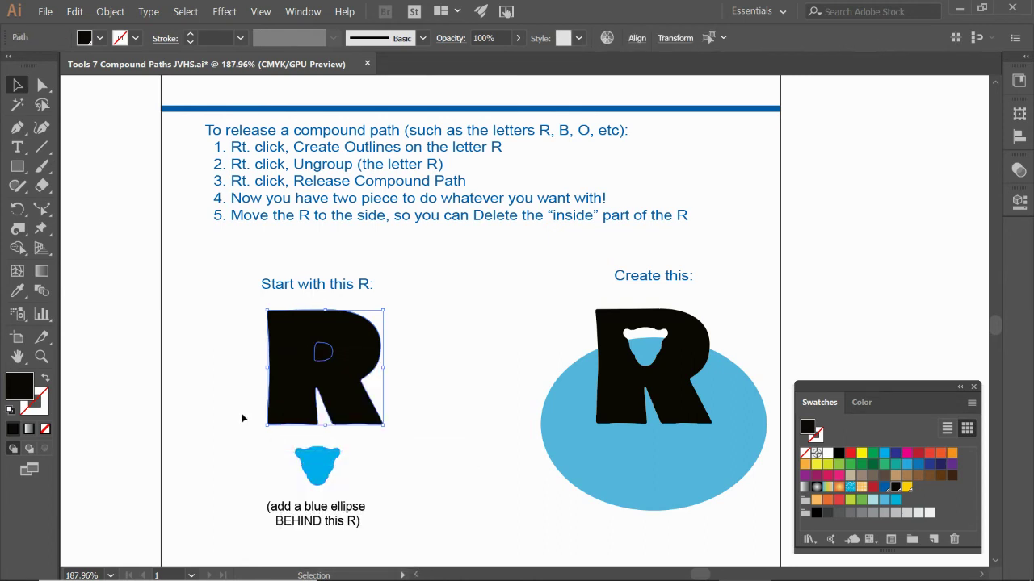
pyautogui.click(221, 388)
pyautogui.click(324, 356)
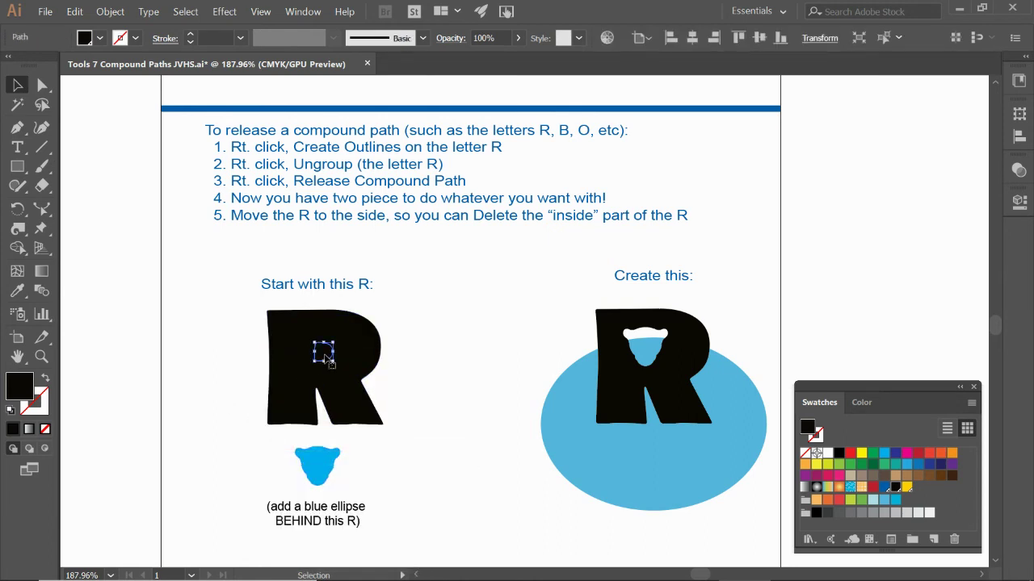
# Step: Drag the R's inner counter onto the pasteboard and delete it
pyautogui.moveTo(325, 356); pyautogui.dragTo(215, 353)
pyautogui.click(298, 367)
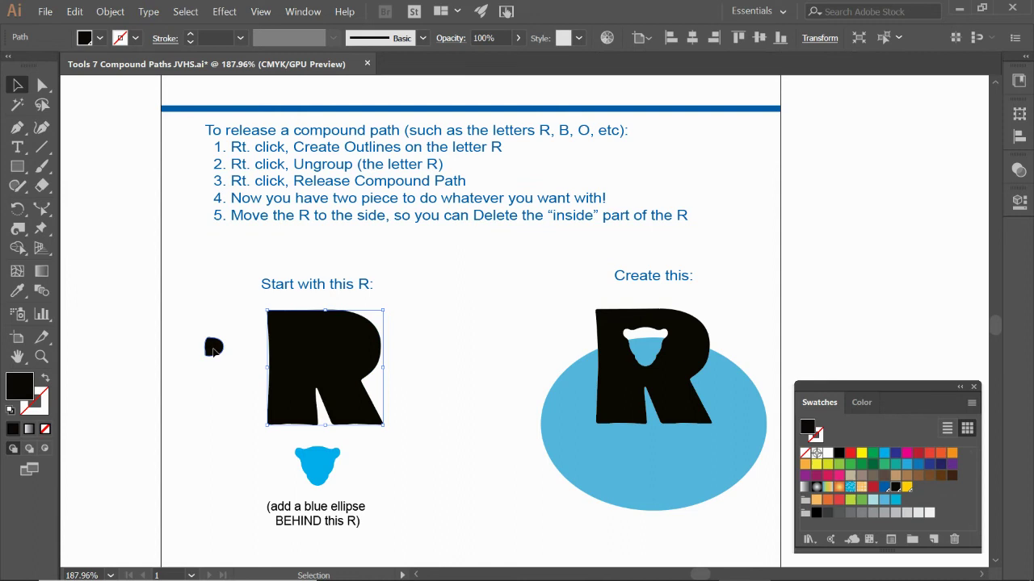
pyautogui.moveTo(214, 347); pyautogui.dragTo(196, 327)
pyautogui.click(305, 357)
pyautogui.moveTo(195, 328); pyautogui.dragTo(138, 332)
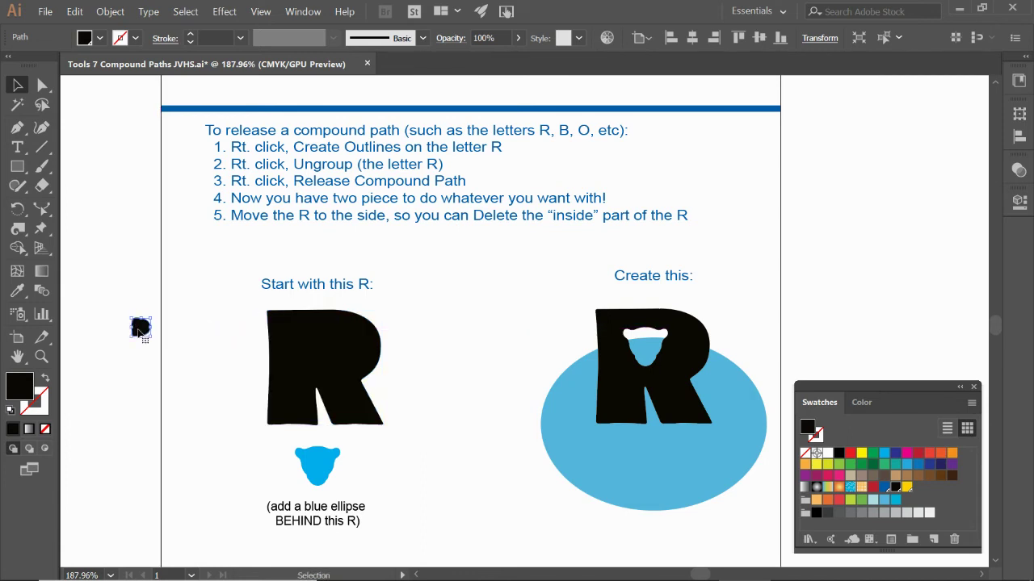
pyautogui.press('Delete')
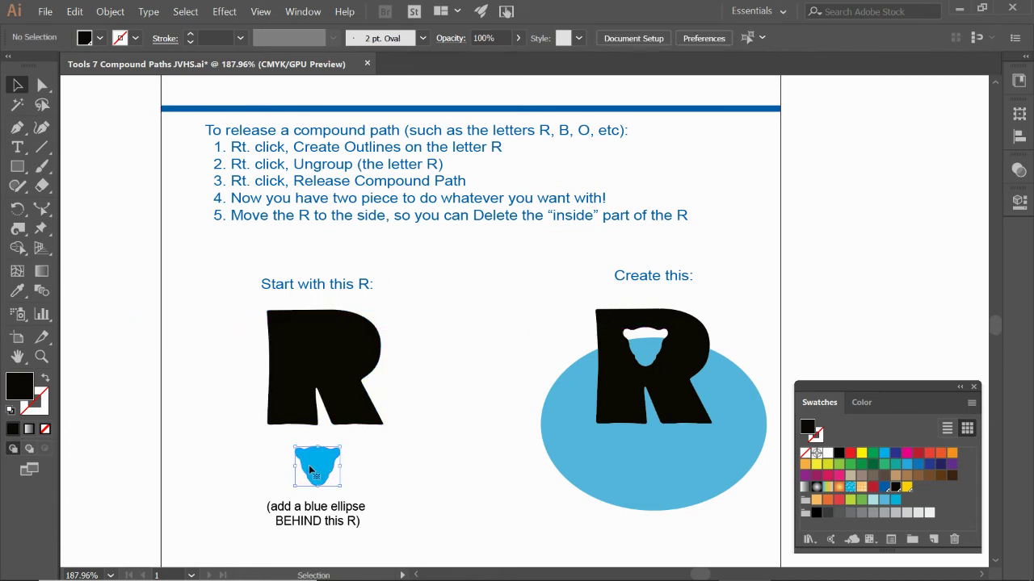
# Step: Move the blue jaguar head onto the R and make both a compound path
pyautogui.click(312, 471)
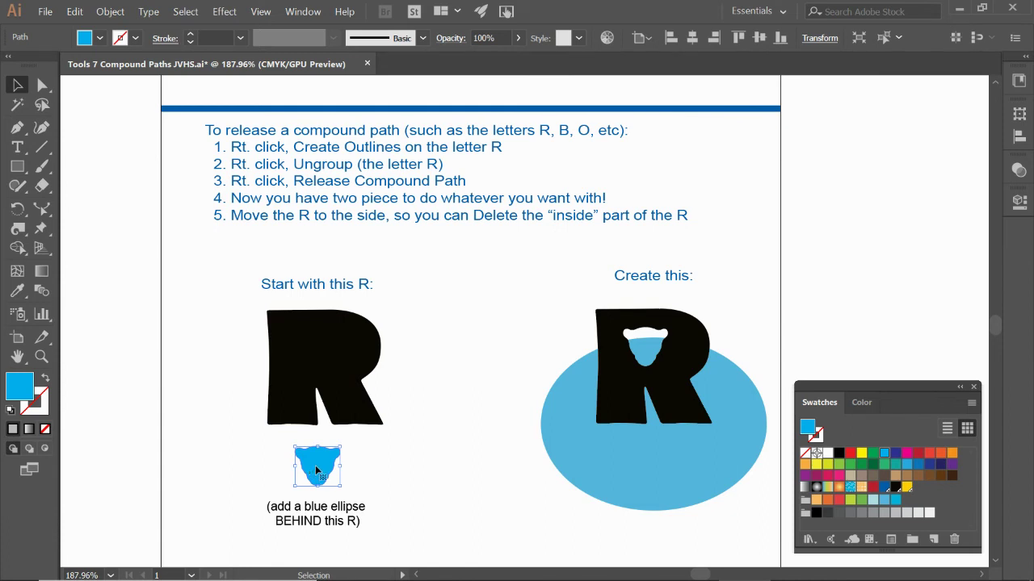
pyautogui.moveTo(314, 465); pyautogui.dragTo(315, 353)
pyautogui.click(217, 337)
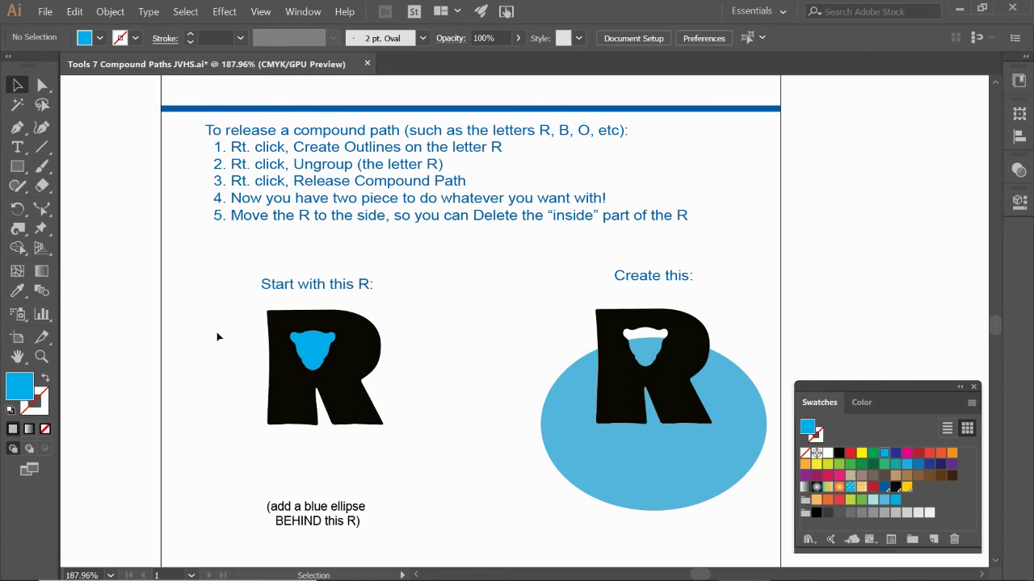
pyautogui.moveTo(249, 315); pyautogui.dragTo(316, 361)
pyautogui.rightClick(316, 361)
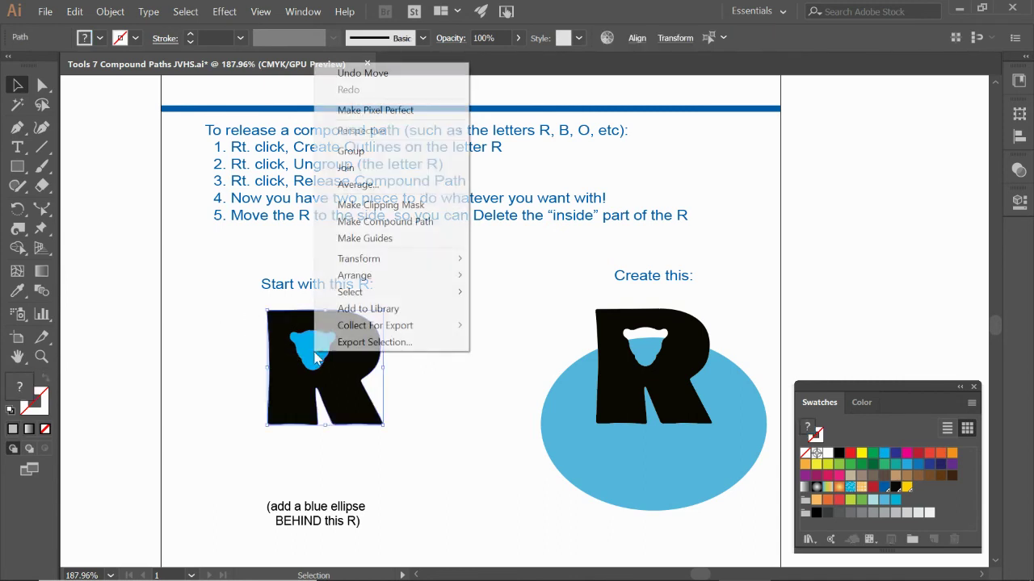
pyautogui.click(363, 222)
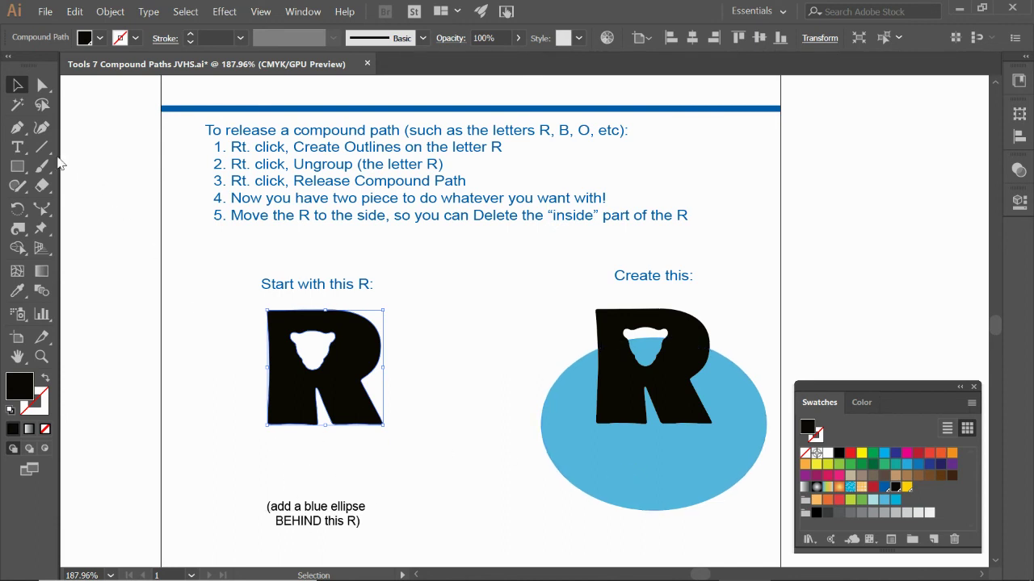
# Step: Draw a wide ellipse over the left R and fill it blue
pyautogui.moveTo(18, 166); pyautogui.dragTo(78, 205)
pyautogui.moveTo(194, 342); pyautogui.dragTo(440, 467)
pyautogui.press('v')
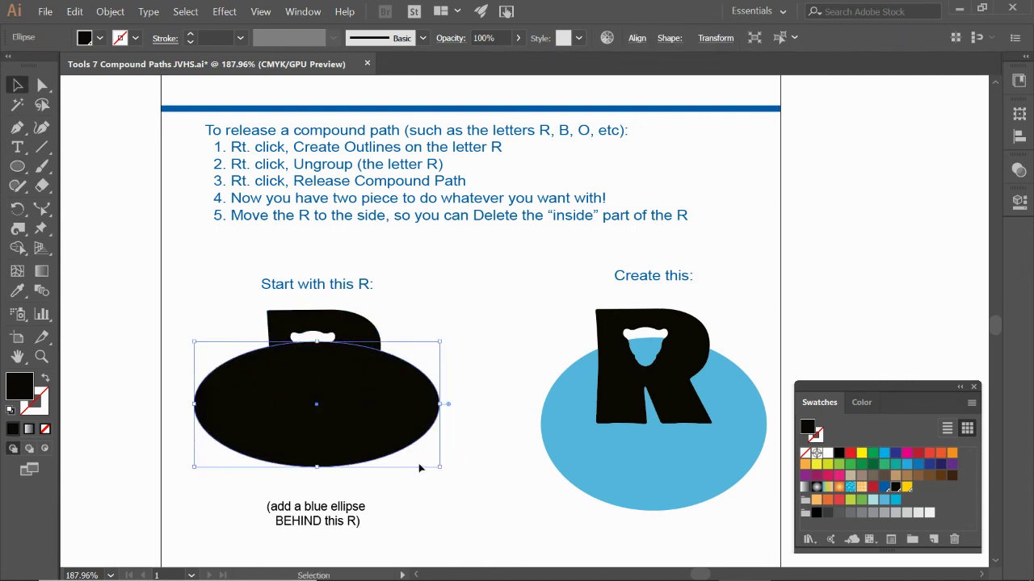
pyautogui.click(896, 501)
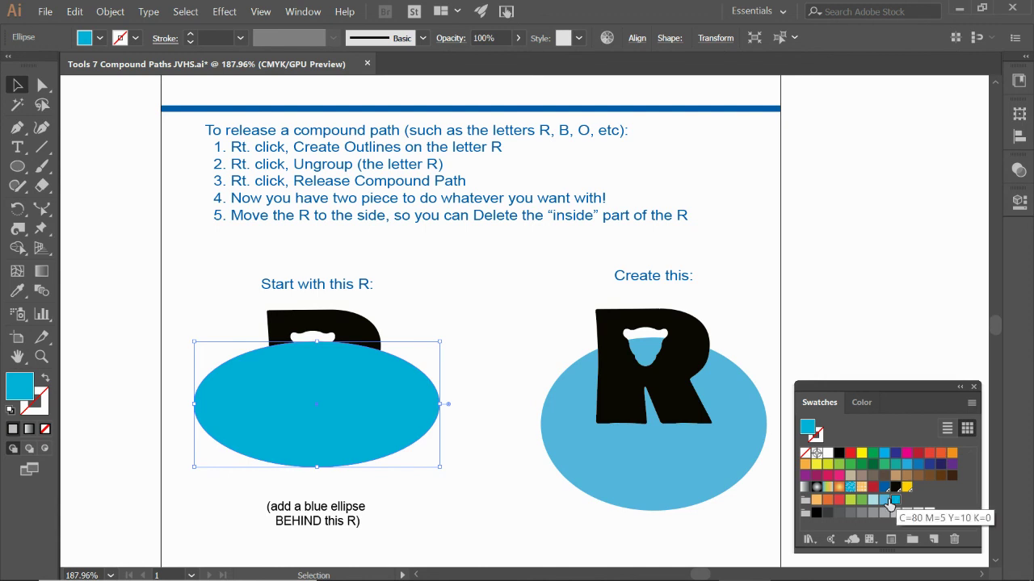
# Step: Send the blue ellipse behind the R, then zoom out on the page
pyautogui.rightClick(260, 405)
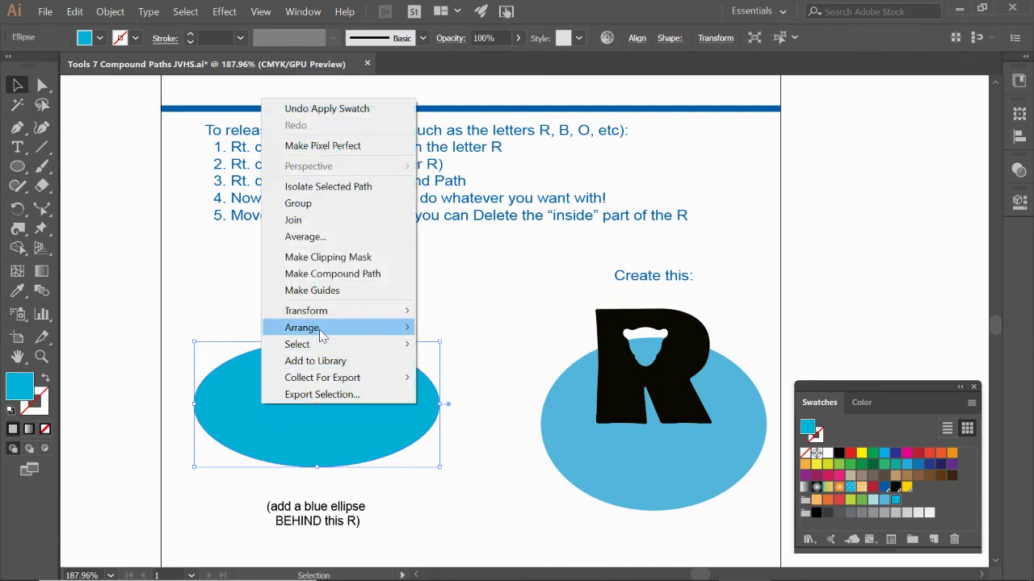
pyautogui.moveTo(320, 335)
pyautogui.click(456, 378)
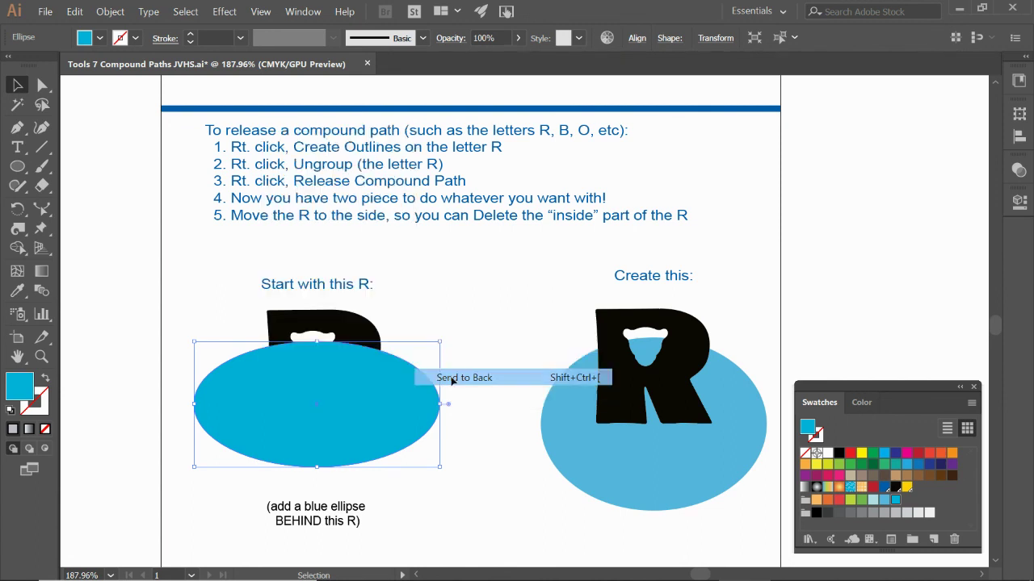
pyautogui.click(453, 421)
pyautogui.moveTo(371, 345); pyautogui.dragTo(365, 341)
pyautogui.click(479, 407)
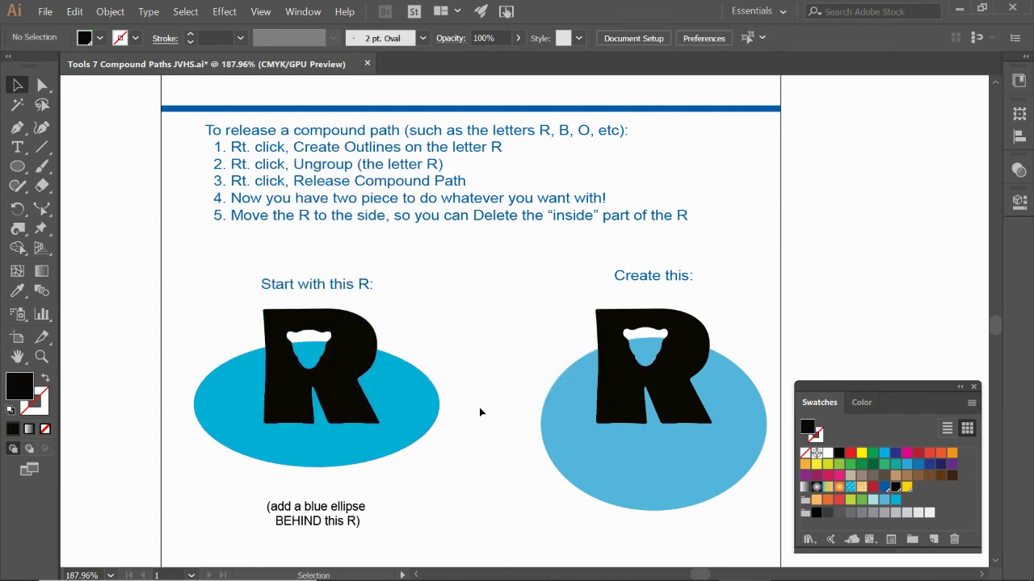
pyautogui.hotkey('ctrl', '-')
pyautogui.hotkey('ctrl', '-')
pyautogui.scroll(3, 473, 417)
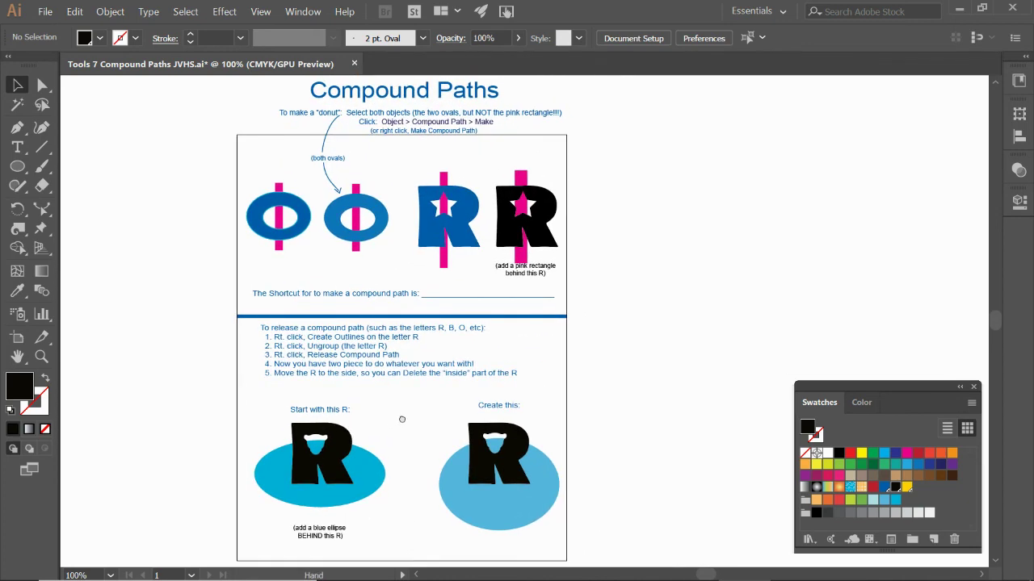